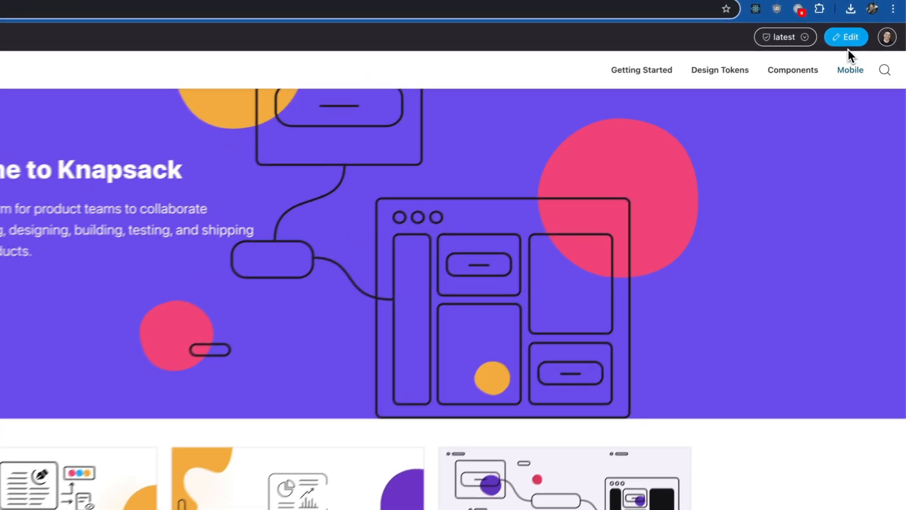
In edit mode, add an exclamation mark so the home heading reads 'Welcome to Knapsack!'
left_click(862, 21)
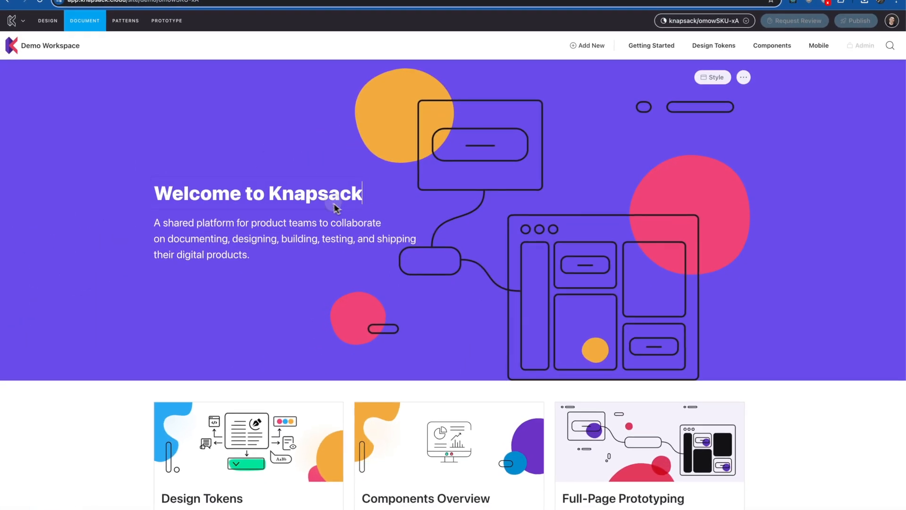
left_click(225, 244)
type("!")
left_click(406, 115)
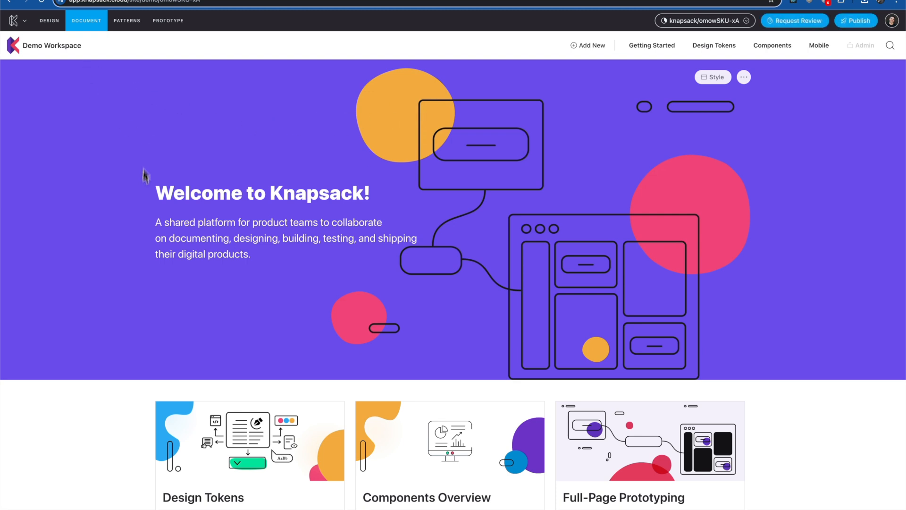
scroll(225, 305, "down", 3)
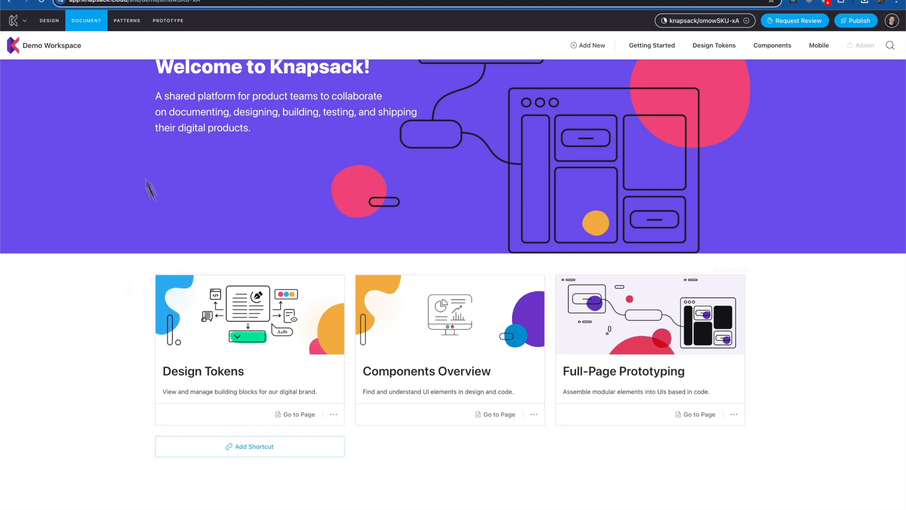
Open the Button Usage doc from the Patterns list after expanding its Spec Alignment badge
left_click(46, 26)
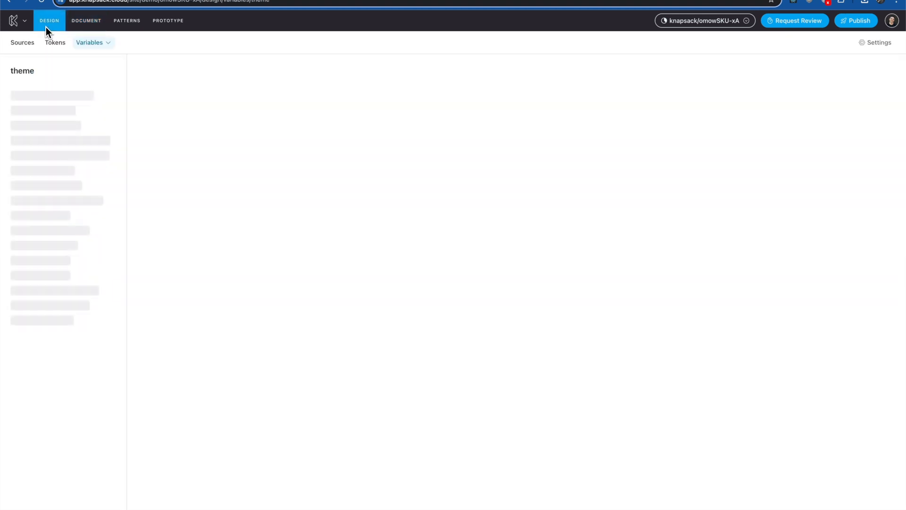
left_click(18, 44)
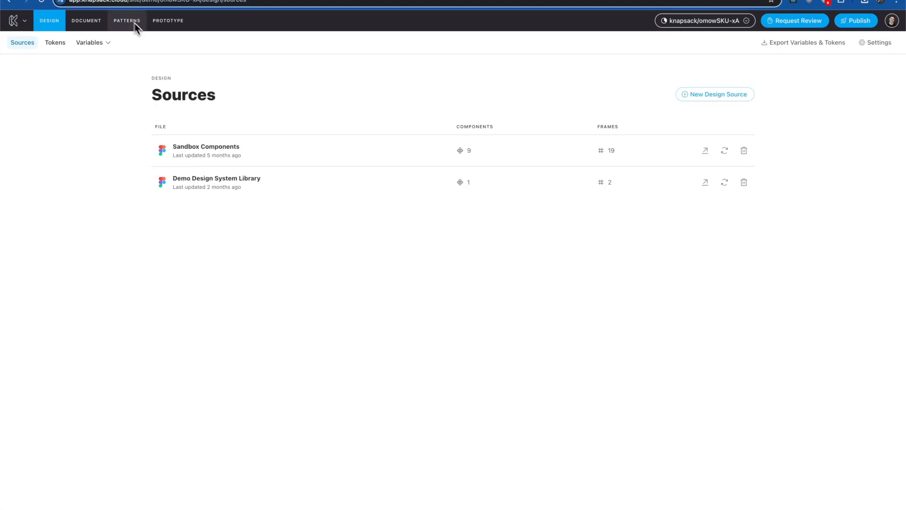
left_click(121, 25)
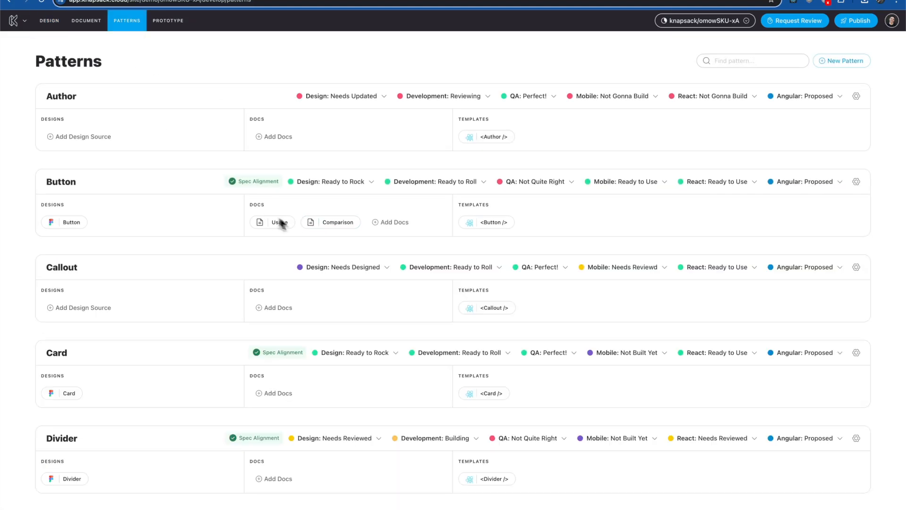
left_click(253, 184)
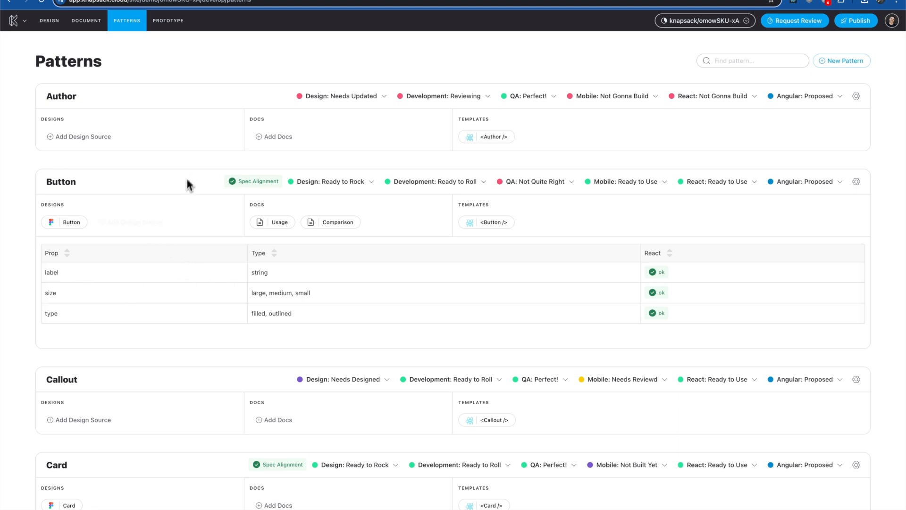
left_click(283, 223)
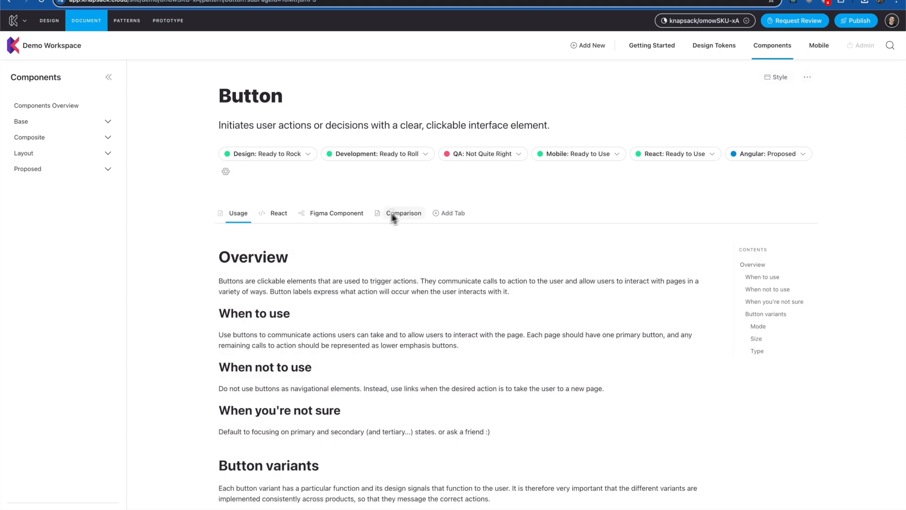
Review the Button design-versus-code comparison, then show All Collections under Design Variables
left_click(395, 214)
scroll(141, 359, "down", 1)
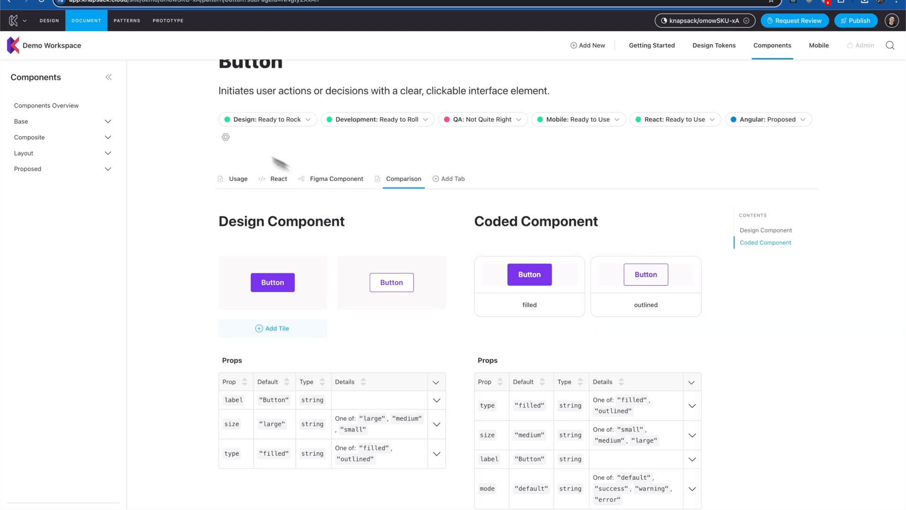
left_click(49, 20)
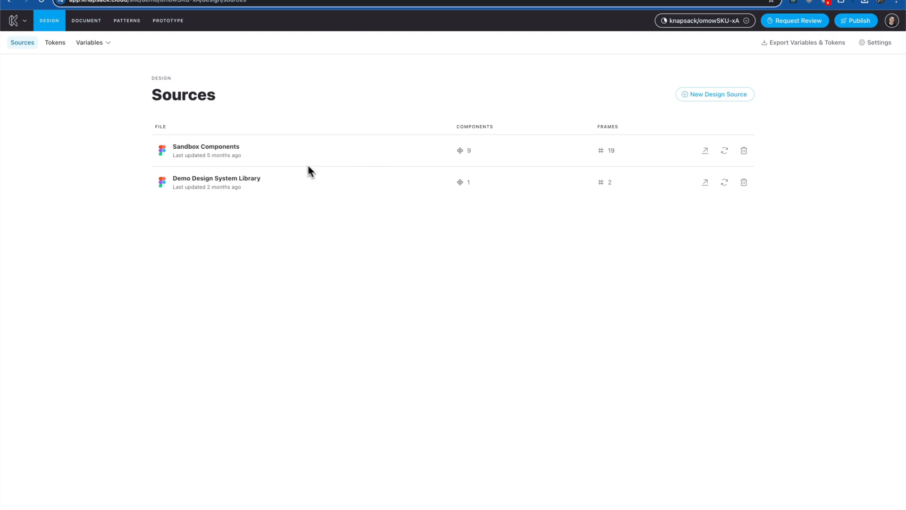
left_click(89, 43)
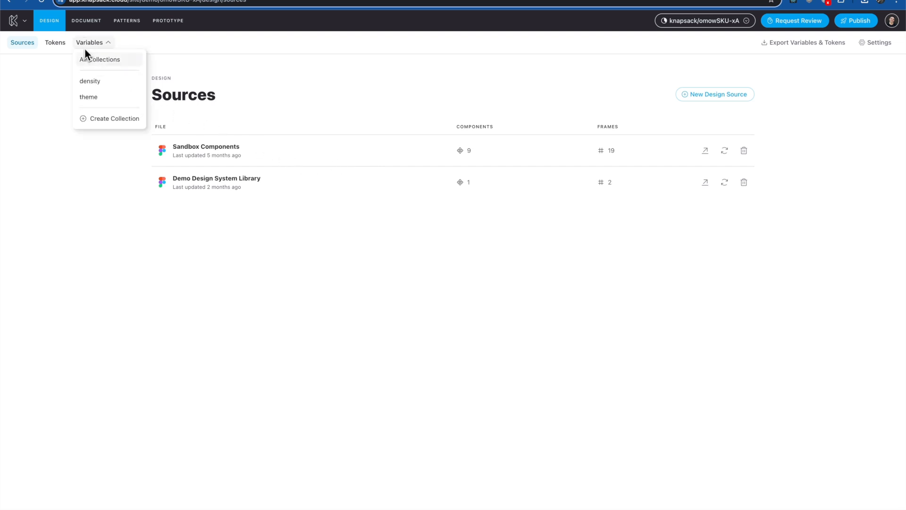
left_click(86, 58)
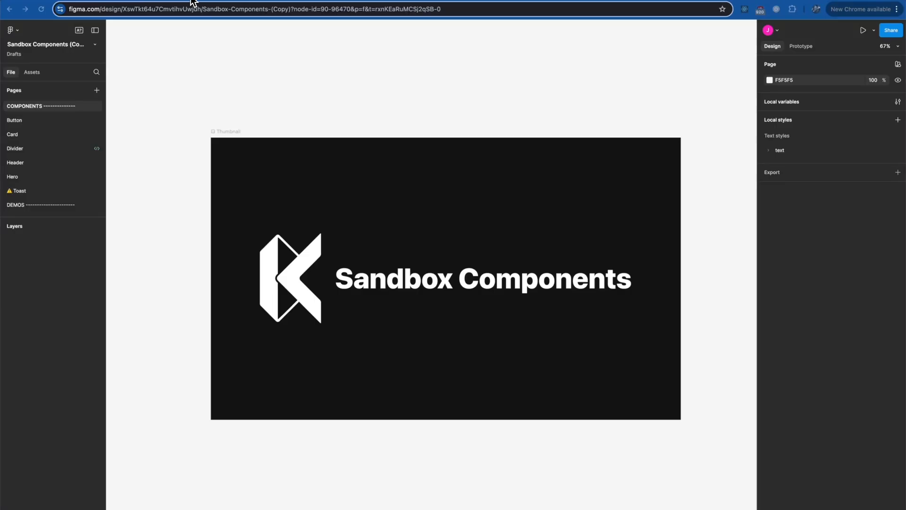
Export the Sandbox Components variables as figma-variables.json using the Knapsack Figma plugin
key("super+k")
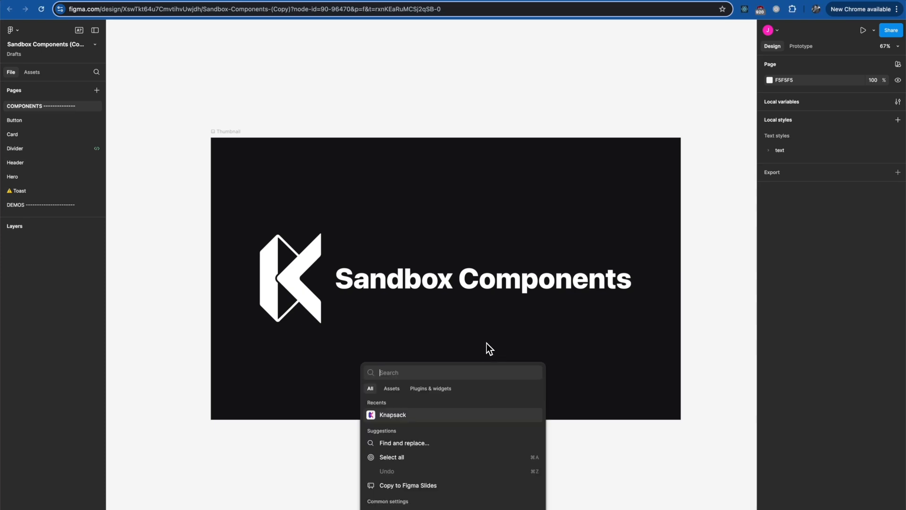
left_click(405, 415)
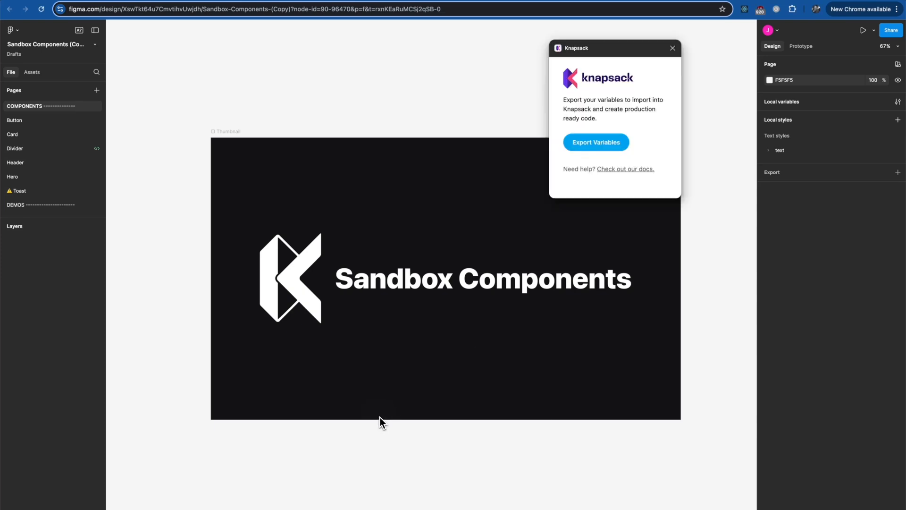
left_click(574, 142)
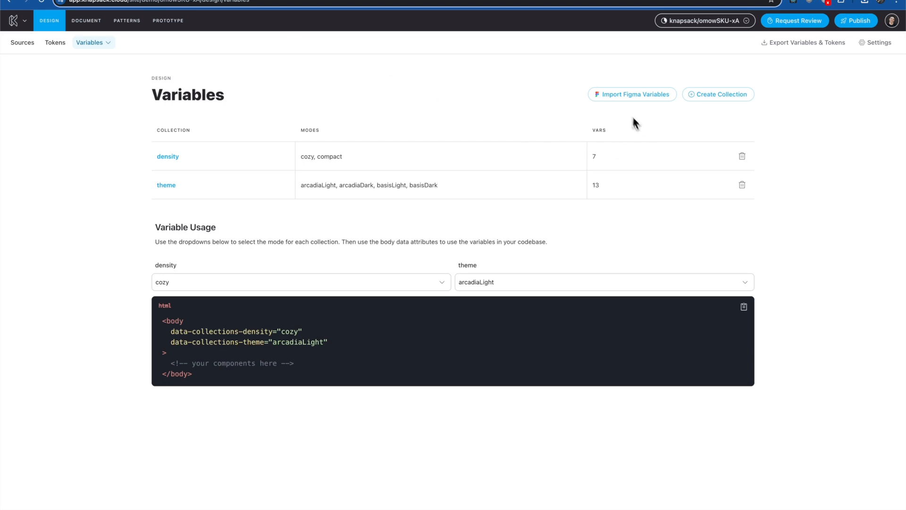
Try Import Figma Variables, view the theme collection's four-mode variables, and return to the Button page
left_click(594, 100)
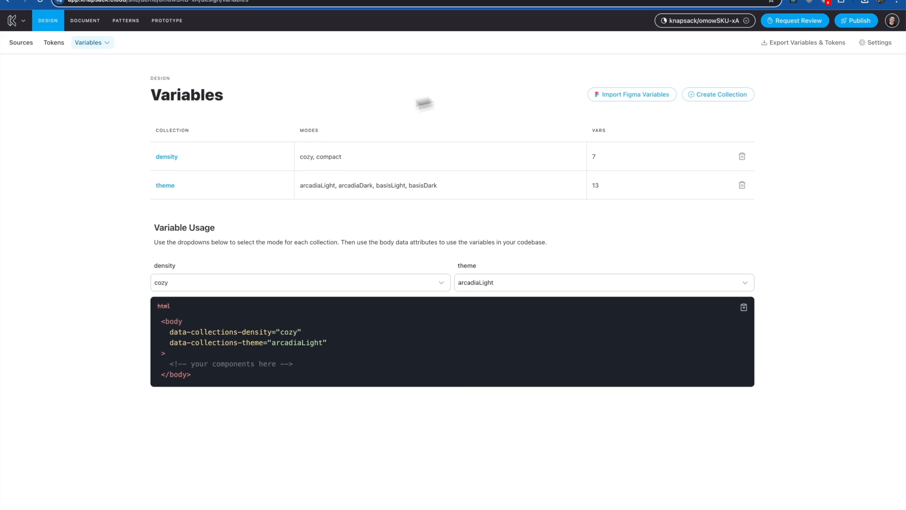
left_click(171, 188)
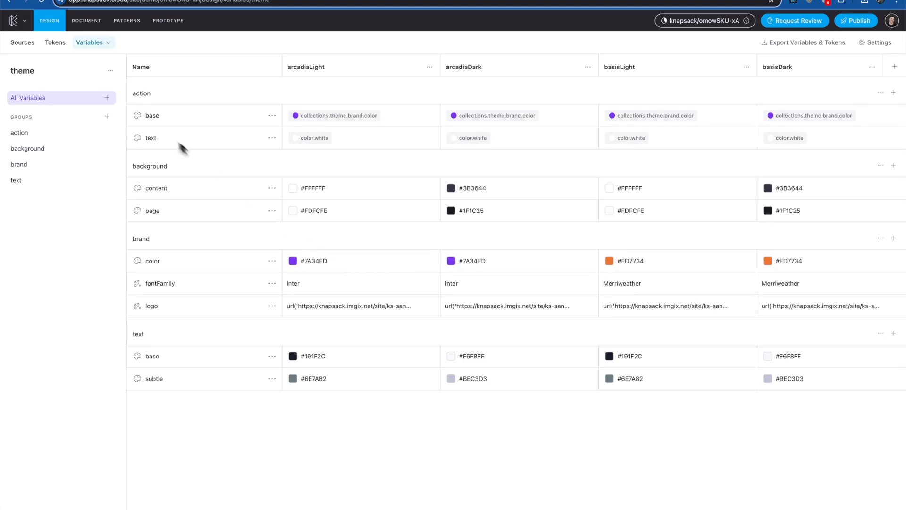
left_click(86, 22)
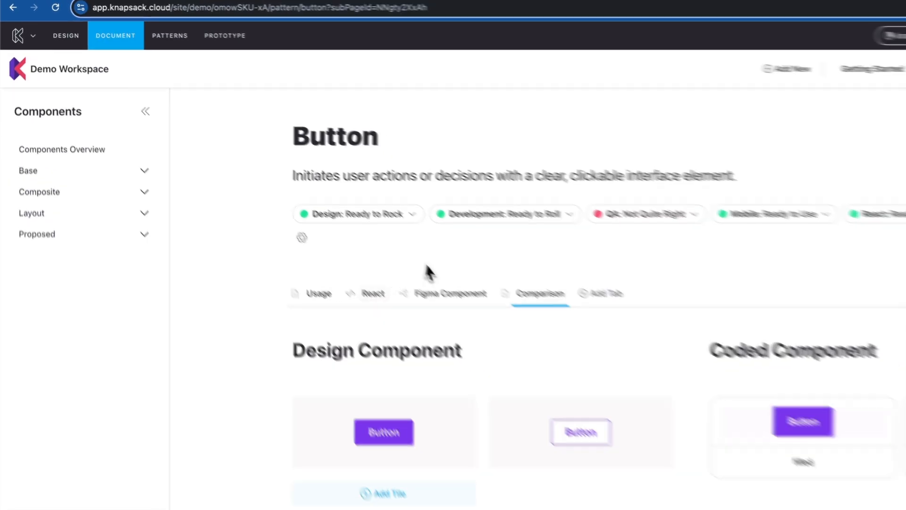
Open the Button component page from Components and view its React demo
left_click(814, 53)
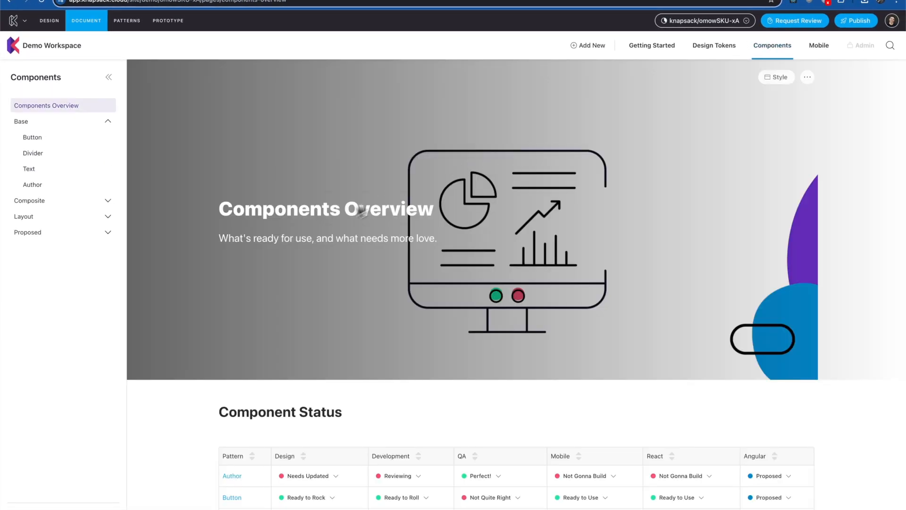
scroll(267, 401, "down", 4)
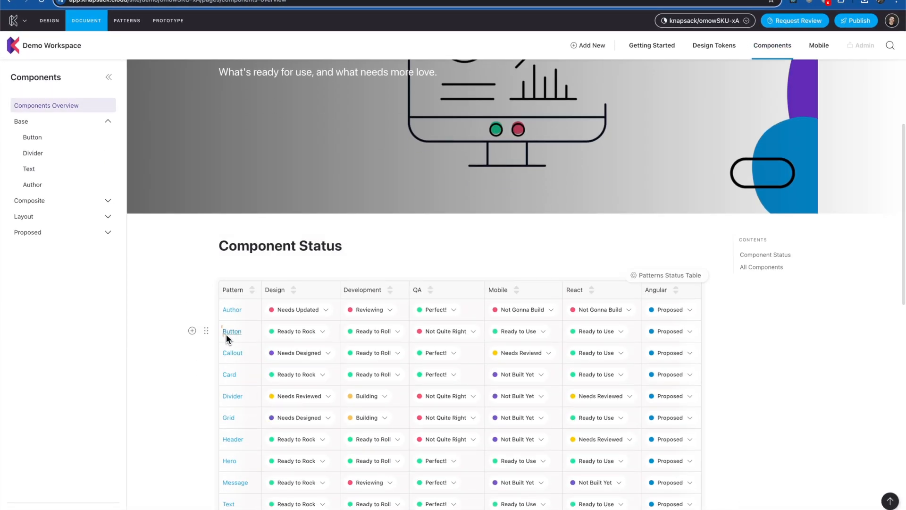
left_click(225, 334)
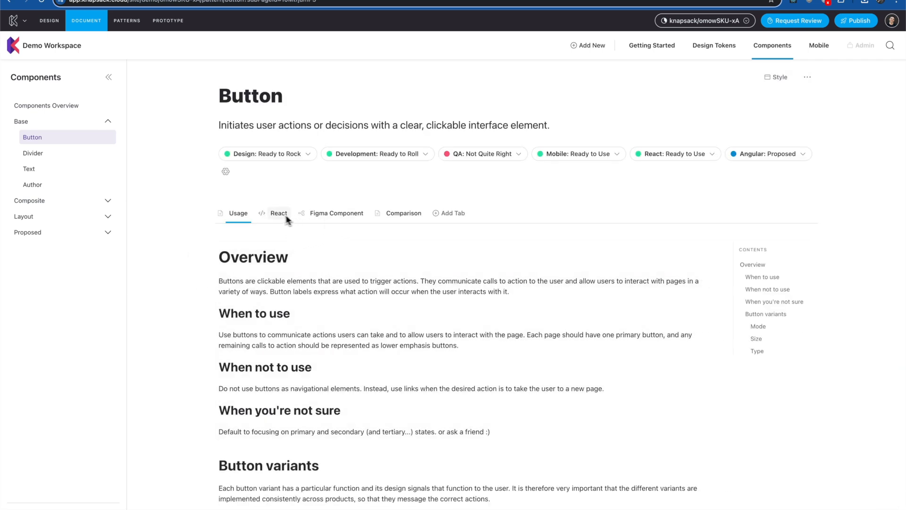
left_click(283, 214)
scroll(157, 363, "down", 2)
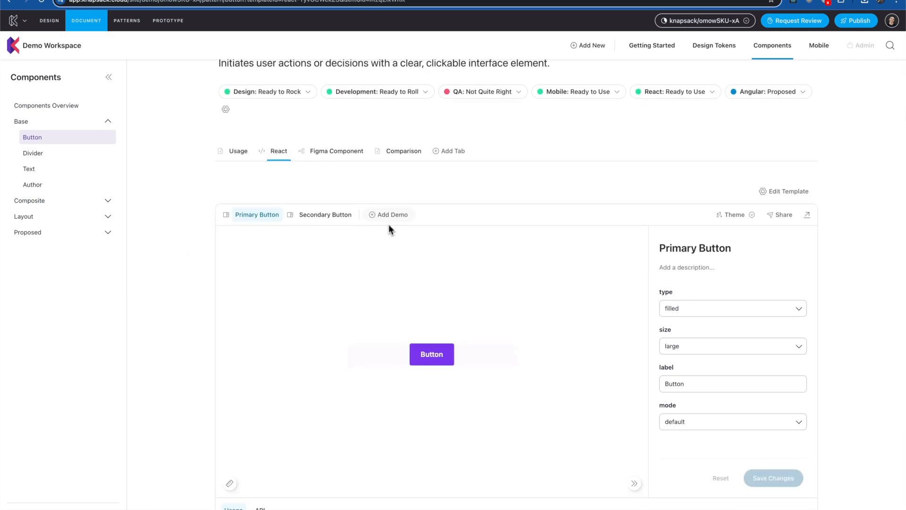
Look over the add-demo options and available button modes, leaving the mode at default
left_click(382, 218)
scroll(324, 274, "down", 3)
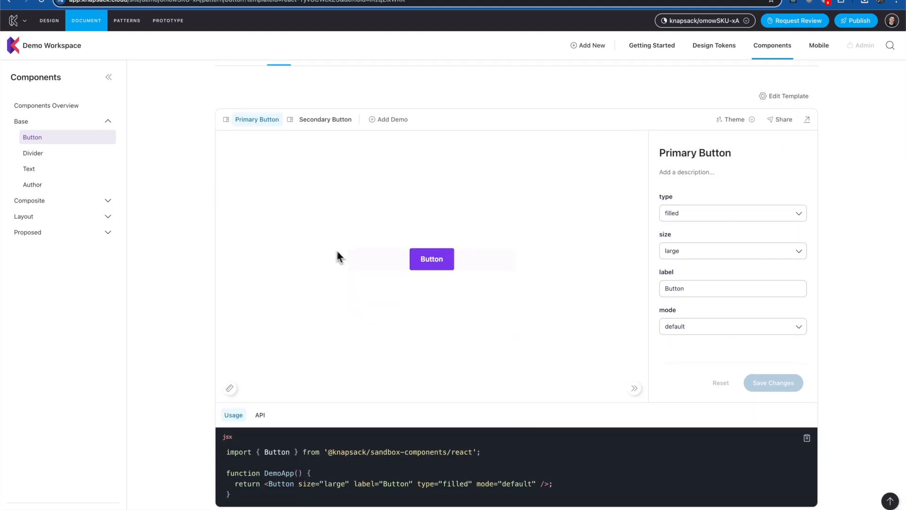
left_click(680, 328)
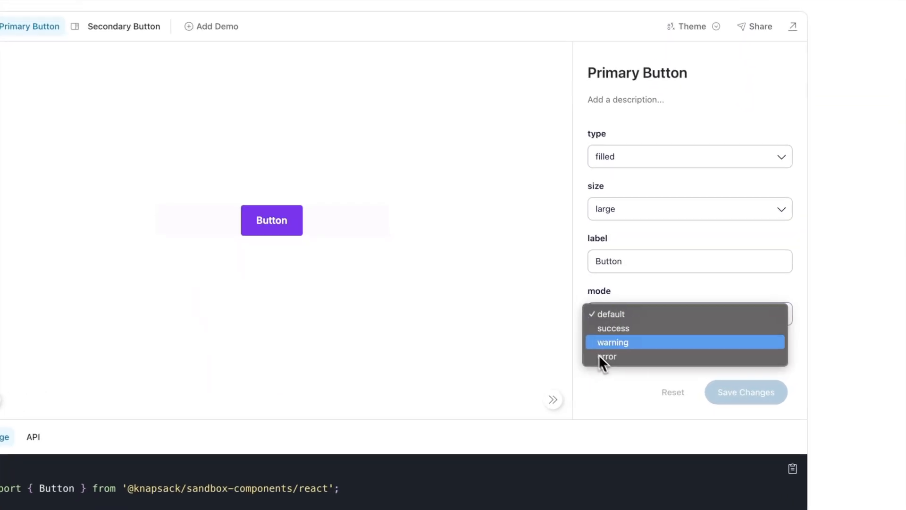
left_click(555, 302)
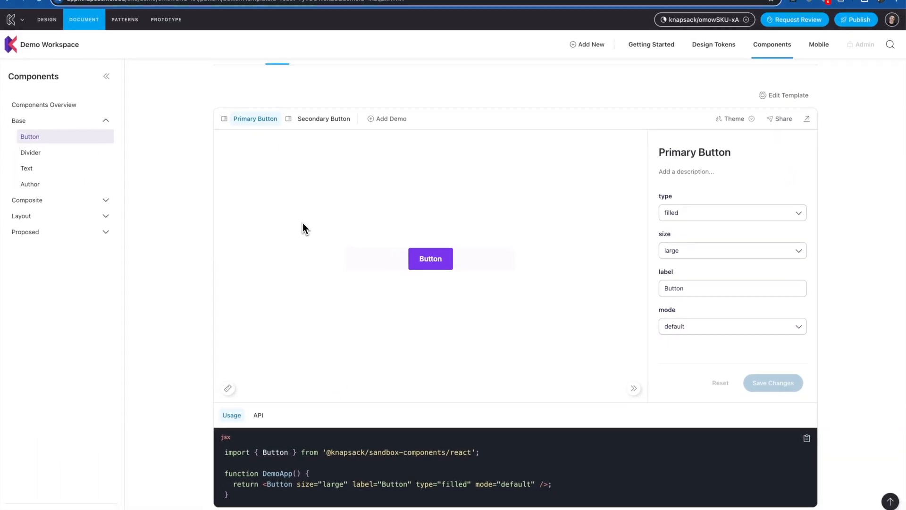
Return to the Usage tab and open the actions for the Mode variants block
scroll(304, 223, "up", 3)
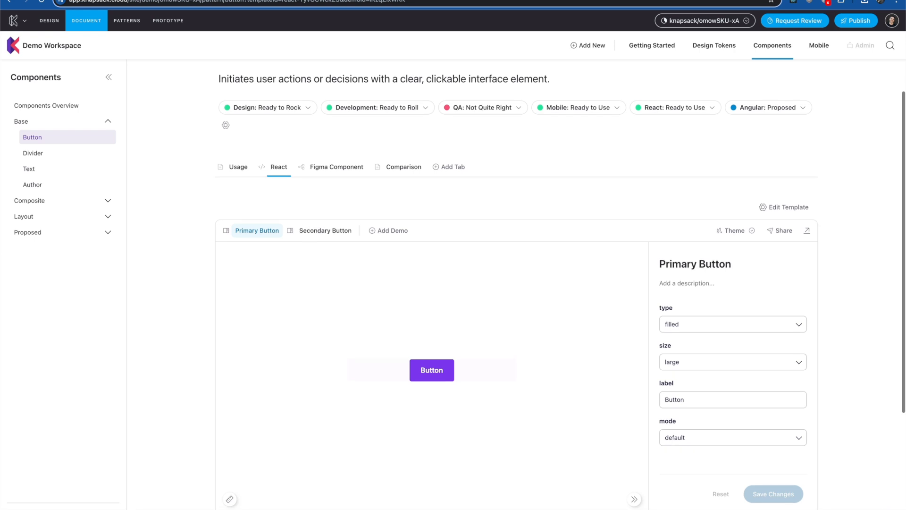
left_click(238, 169)
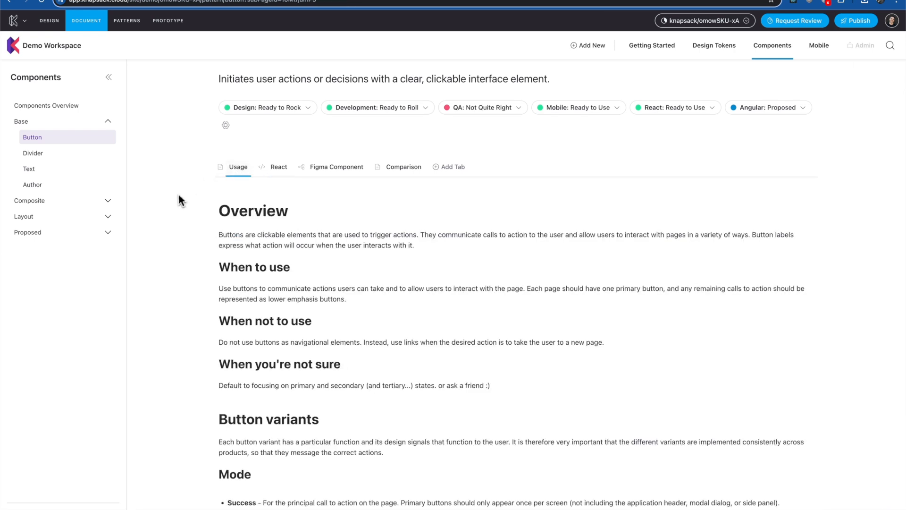
scroll(189, 217, "down", 2)
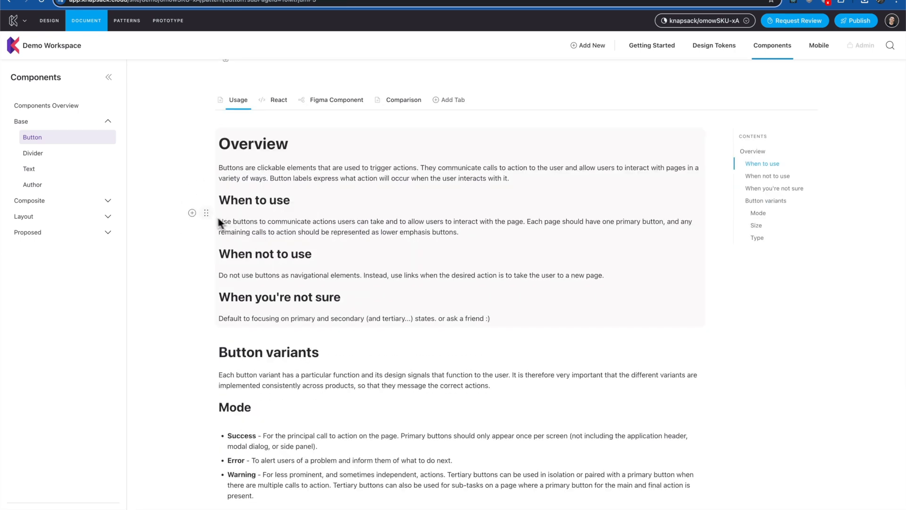
scroll(334, 374, "down", 3)
scroll(363, 273, "down", 3)
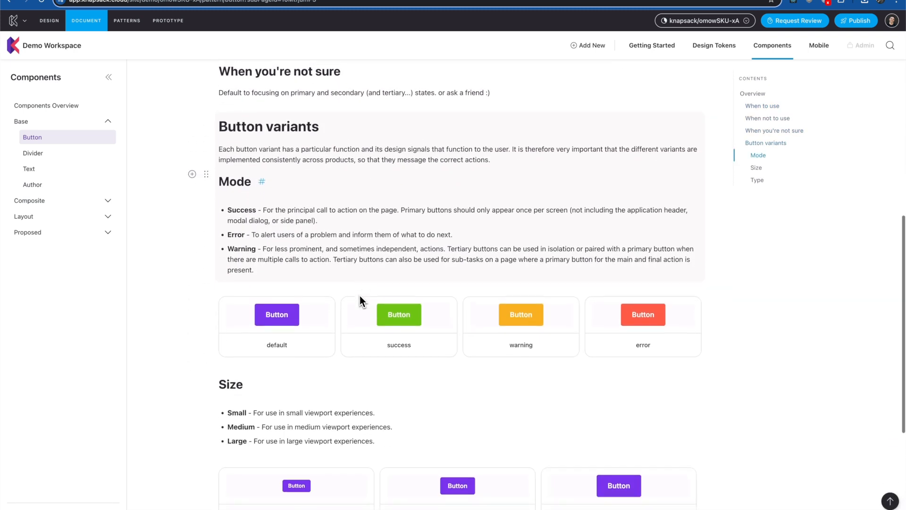
left_click(206, 303)
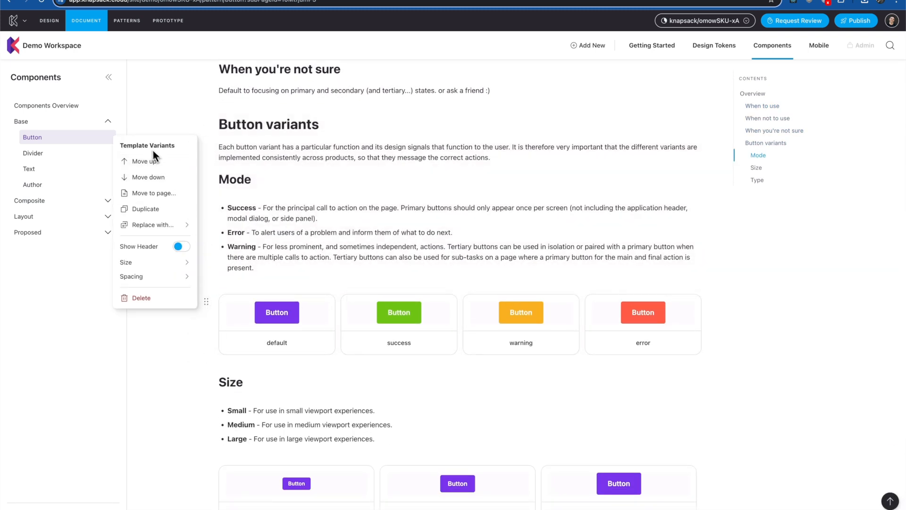
left_click(335, 356)
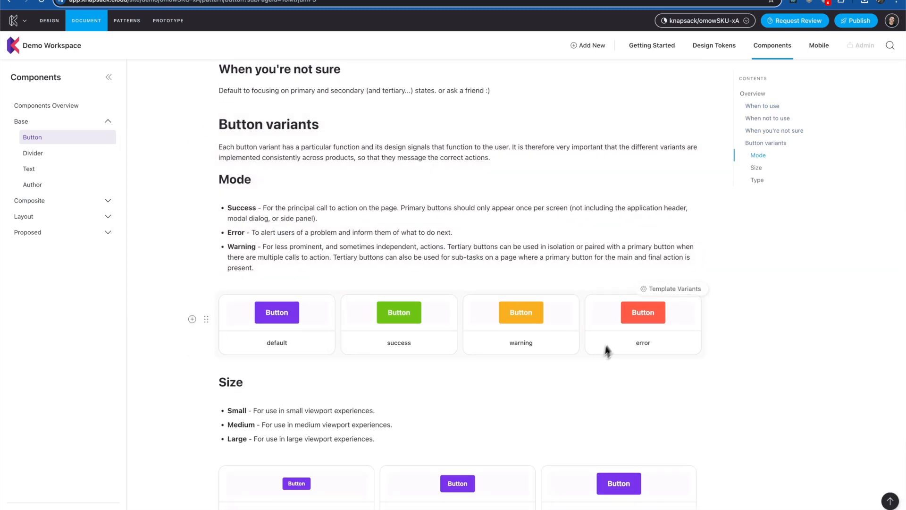
left_click(674, 292)
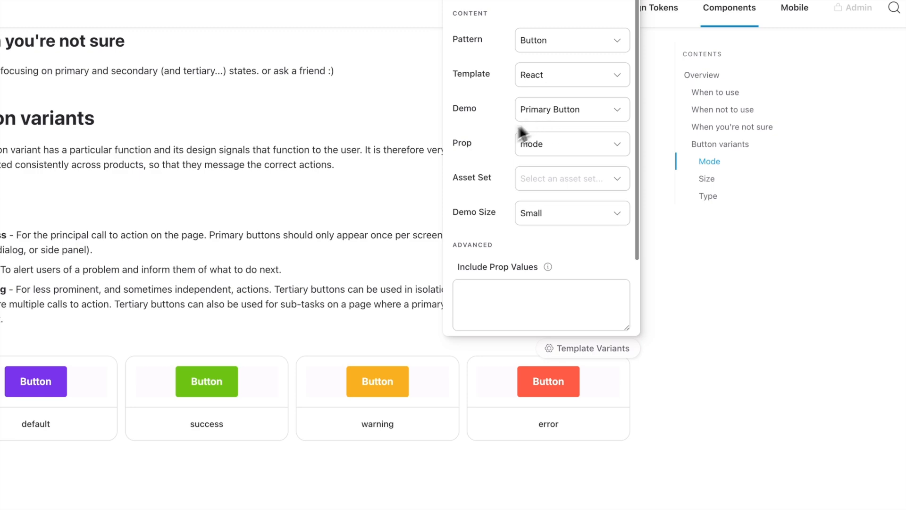
left_click(764, 392)
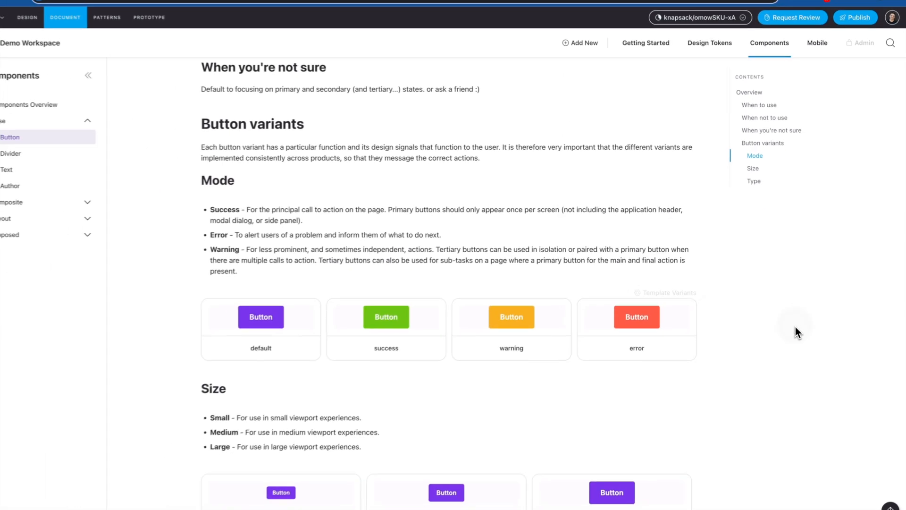
scroll(516, 331, "down", 3)
scroll(373, 328, "down", 1)
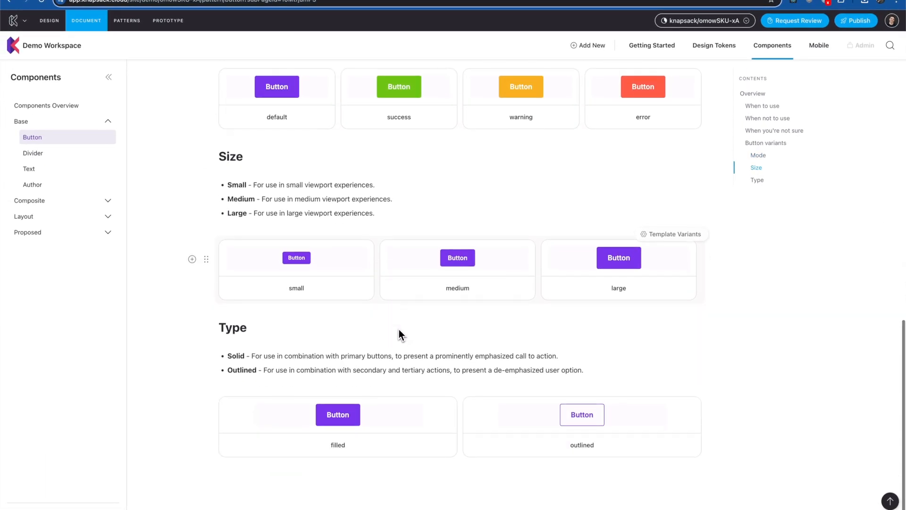
scroll(412, 418, "up", 10)
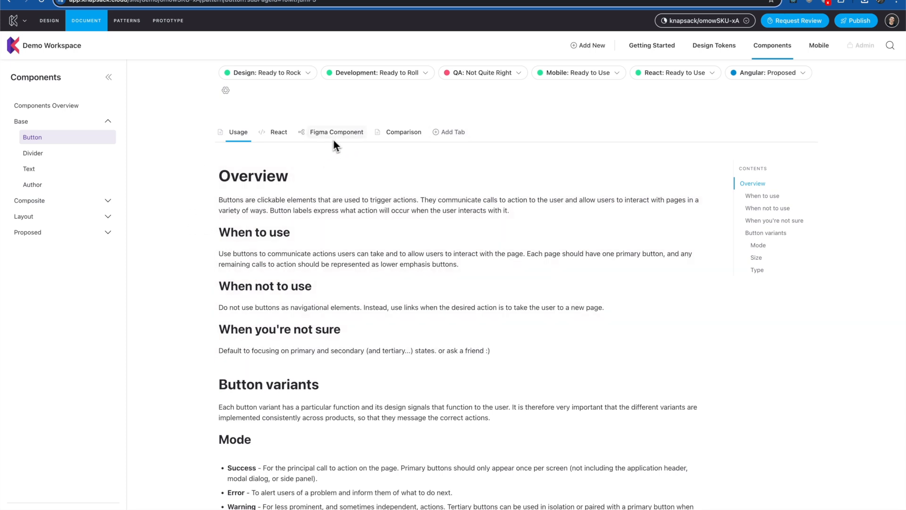
left_click(450, 132)
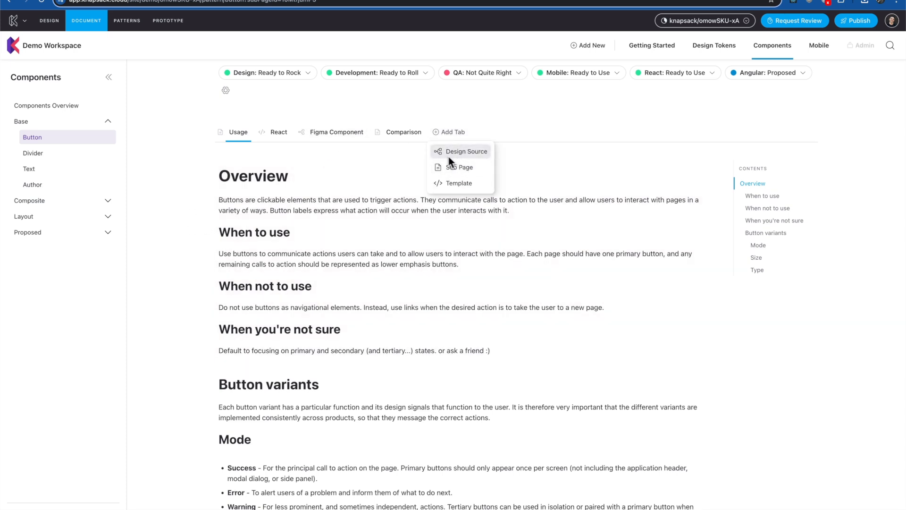
left_click(331, 134)
scroll(219, 264, "down", 2)
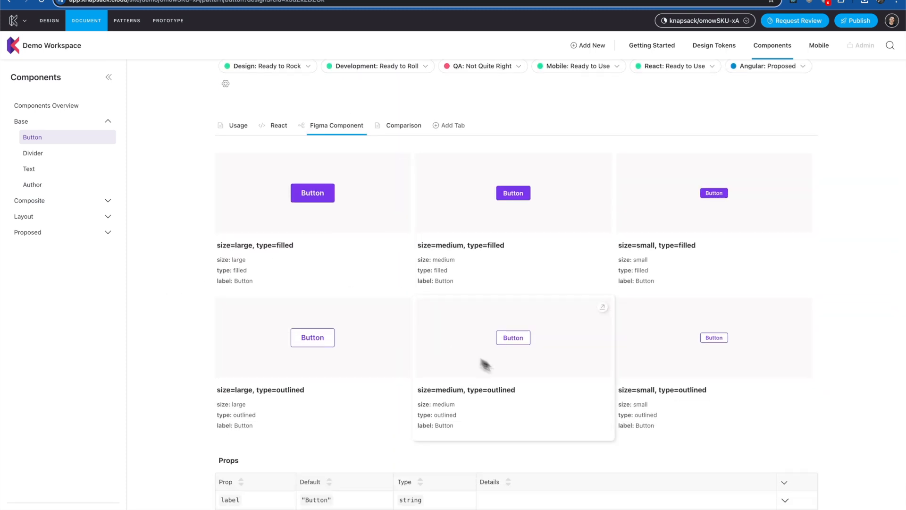
scroll(519, 377, "down", 1)
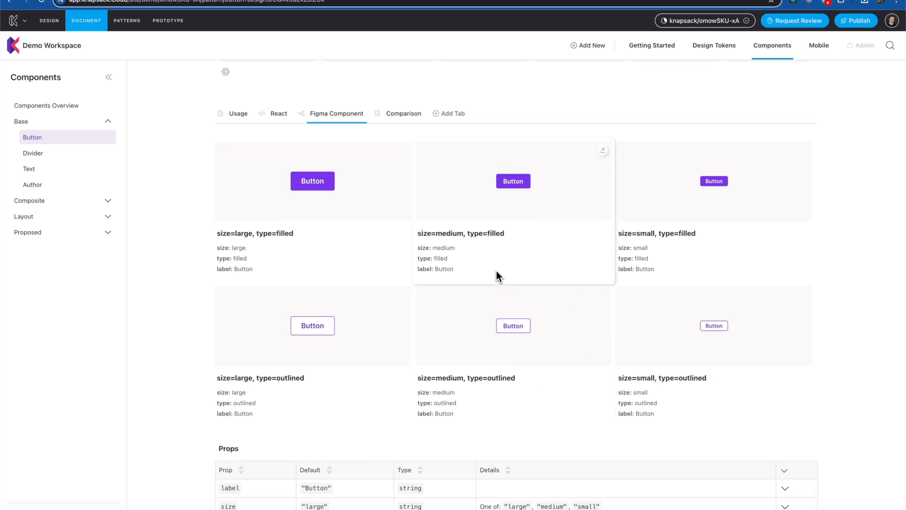
scroll(475, 305, "down", 1)
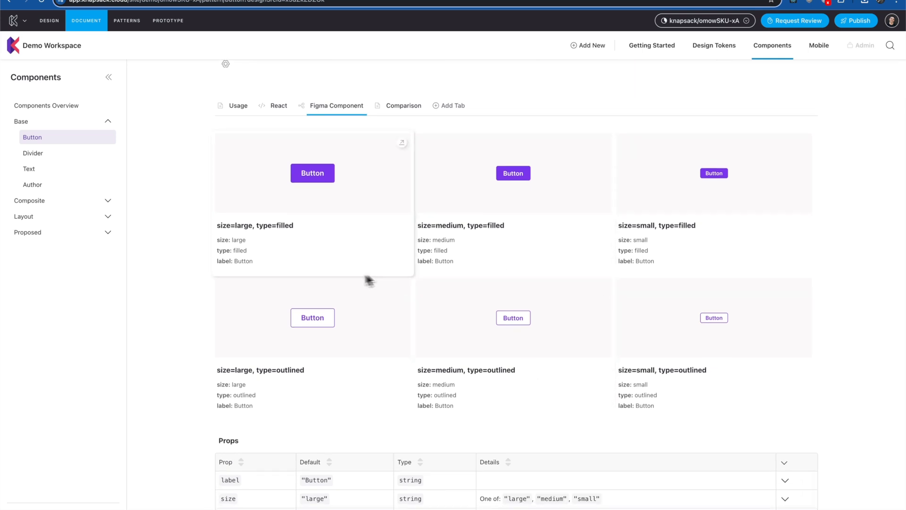
scroll(321, 314, "down", 1)
scroll(247, 162, "up", 3)
left_click(239, 142)
scroll(336, 344, "up", 1)
scroll(334, 352, "down", 10)
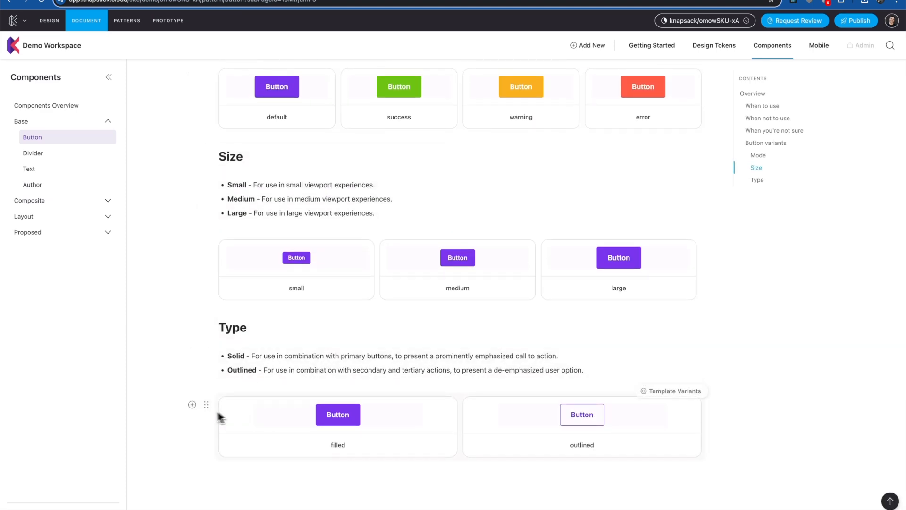
Insert a Figma Component block below Type showing the Button's six size and filled/outlined variants
left_click(192, 403)
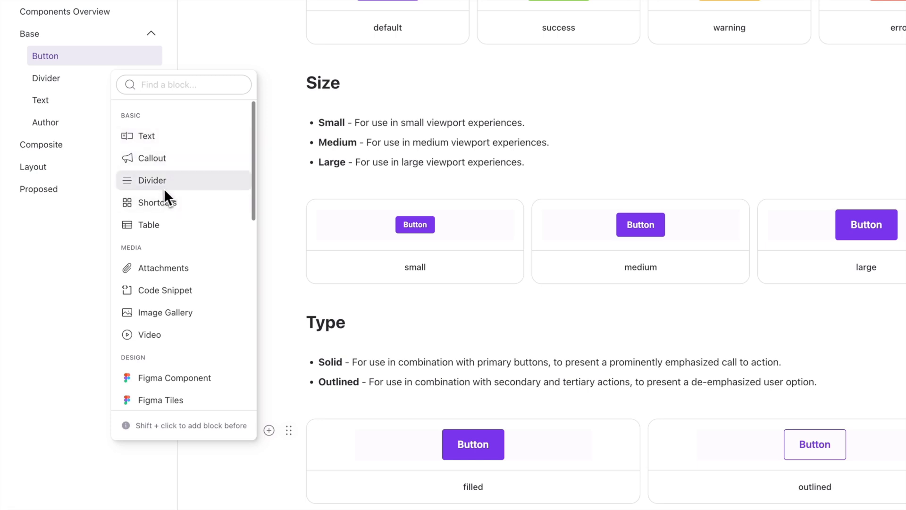
scroll(204, 210, "down", 3)
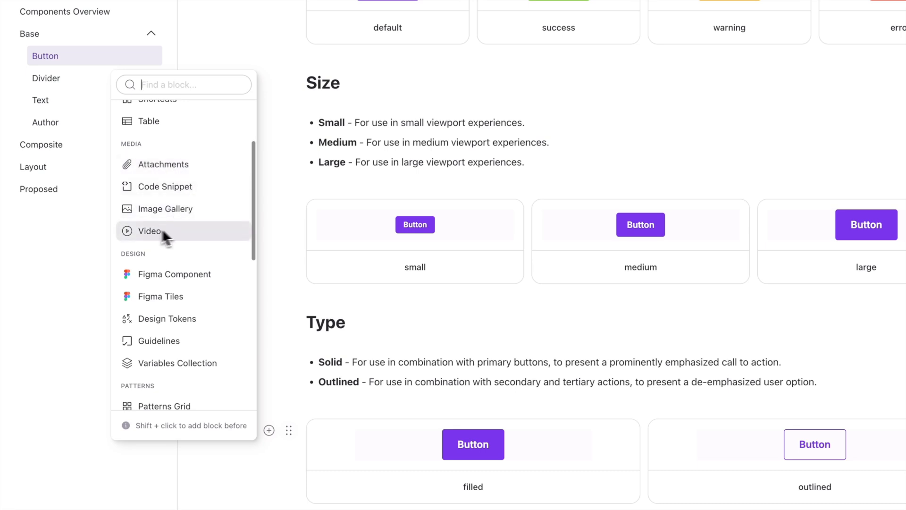
scroll(189, 234, "down", 2)
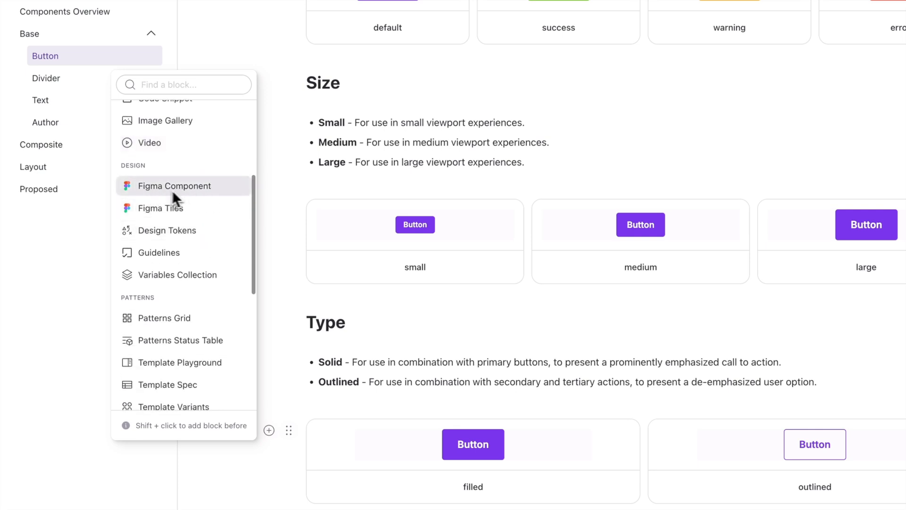
left_click(200, 188)
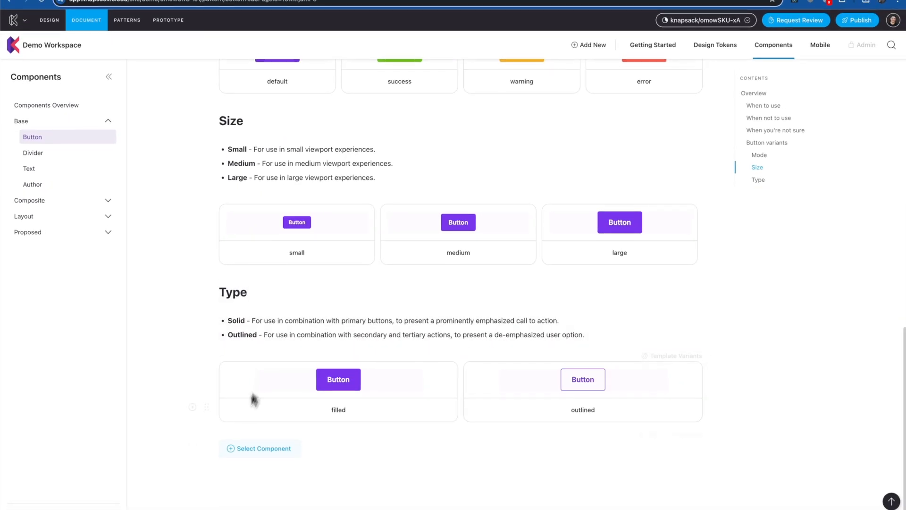
left_click(255, 449)
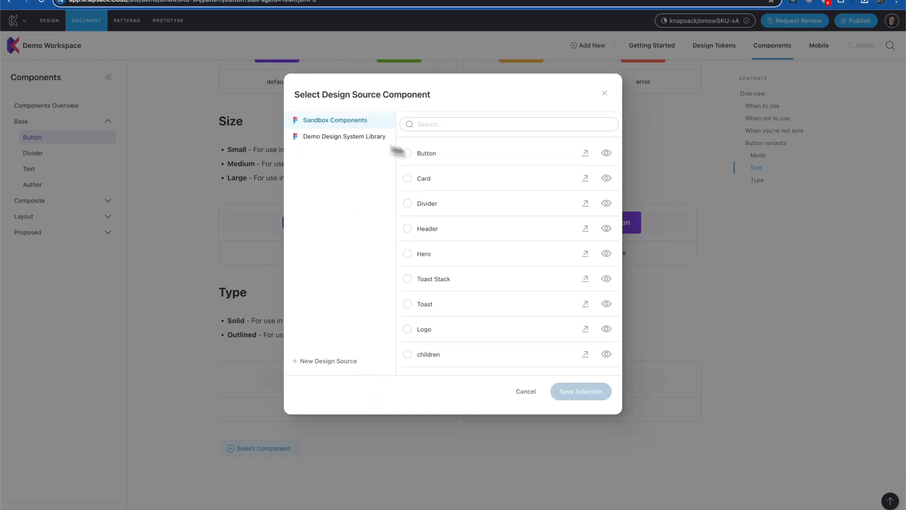
left_click(453, 159)
left_click(602, 390)
scroll(307, 504, "down", 3)
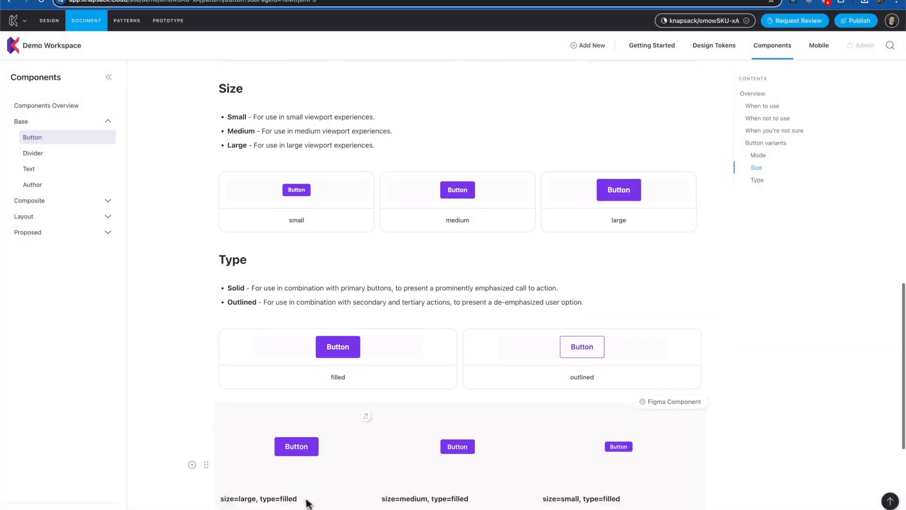
scroll(424, 462, "down", 3)
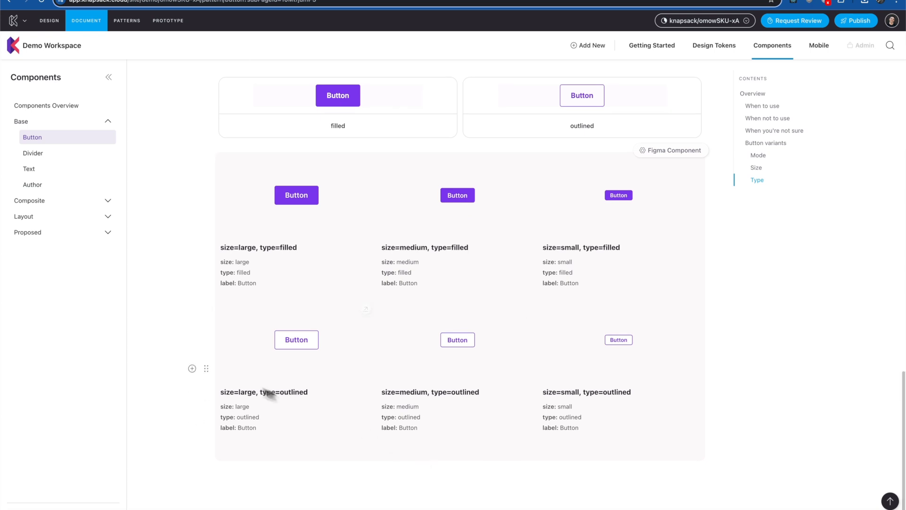
scroll(135, 274, "down", 5)
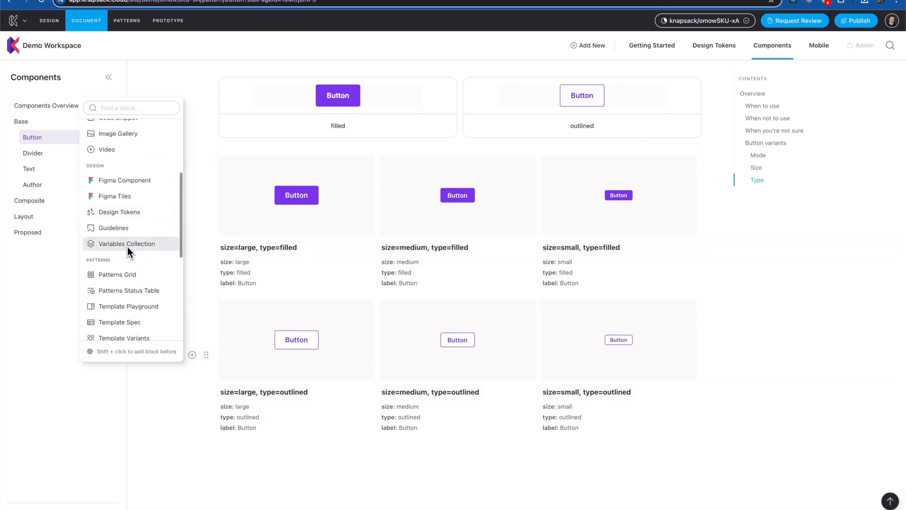
Add a Variables Collection block set to the 'theme' collection below the Button variants
left_click(127, 245)
left_click(411, 441)
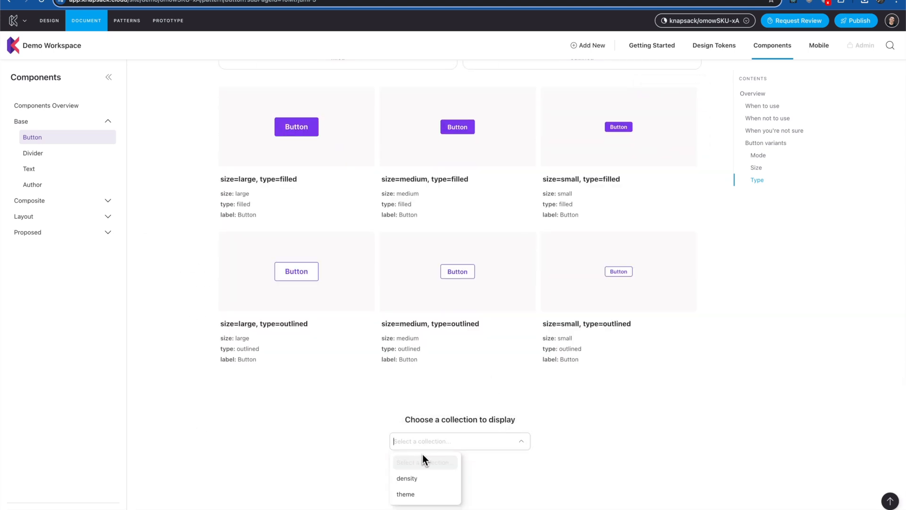
left_click(408, 494)
scroll(391, 453, "down", 5)
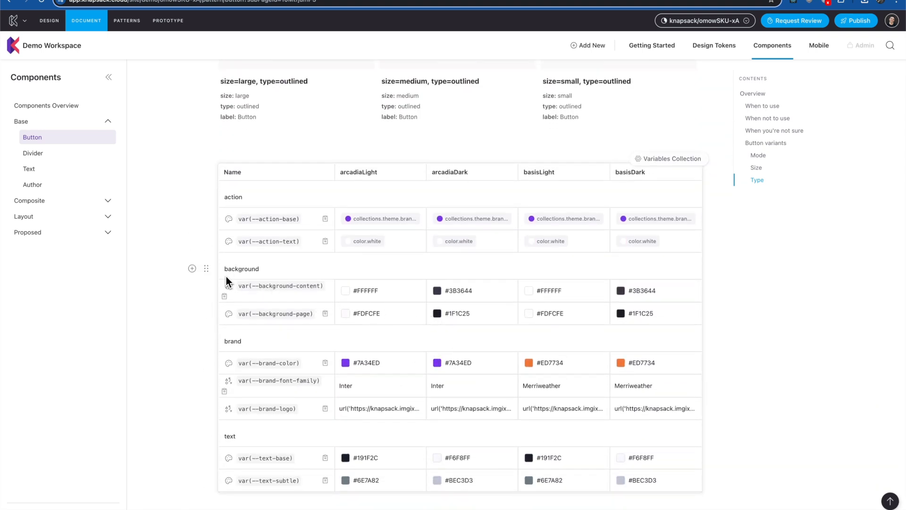
Browse the other available block types and close the list without adding one
left_click(193, 268)
scroll(138, 171, "down", 3)
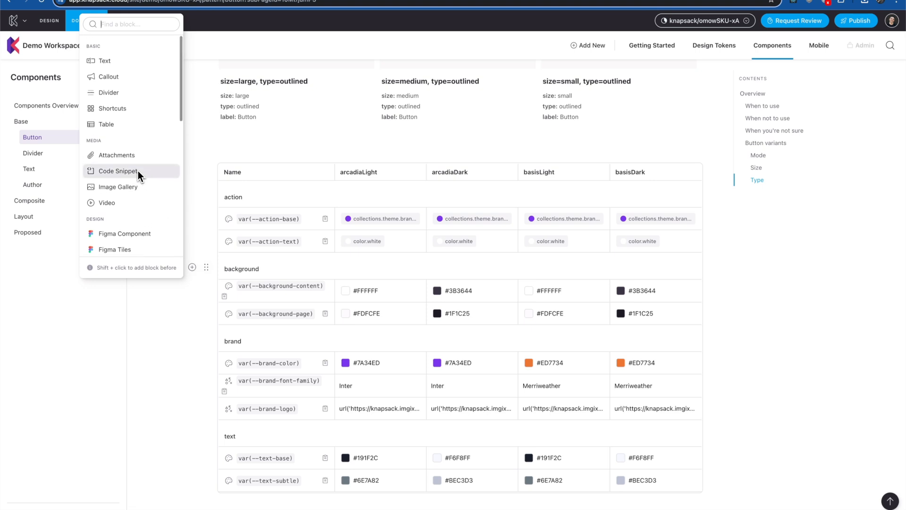
scroll(139, 172, "down", 5)
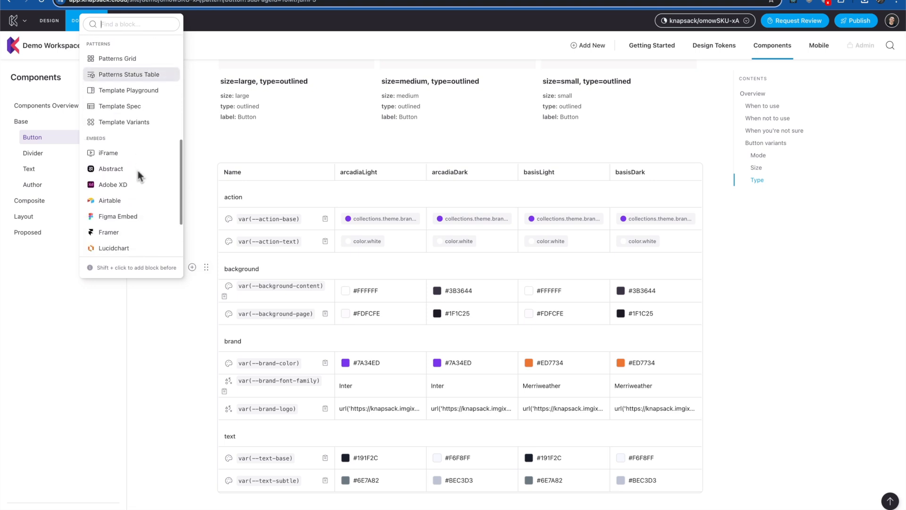
scroll(110, 183, "down", 3)
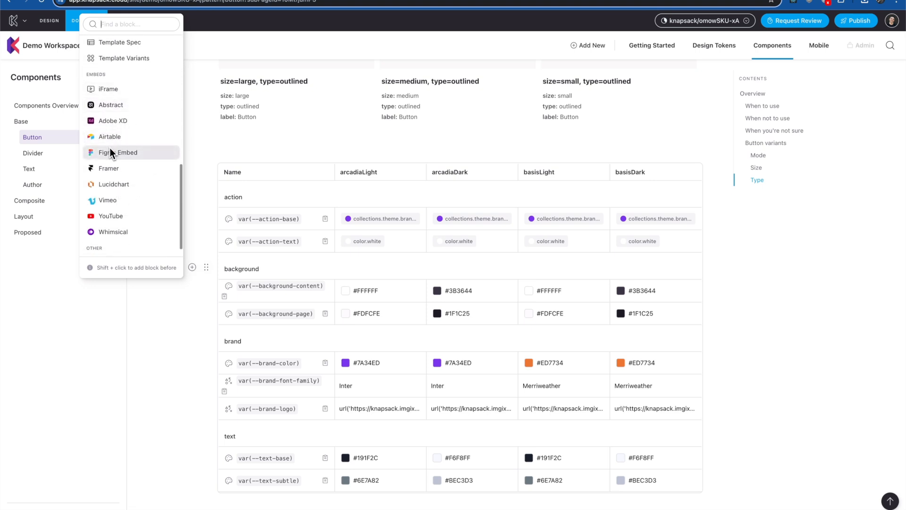
scroll(126, 181, "down", 1)
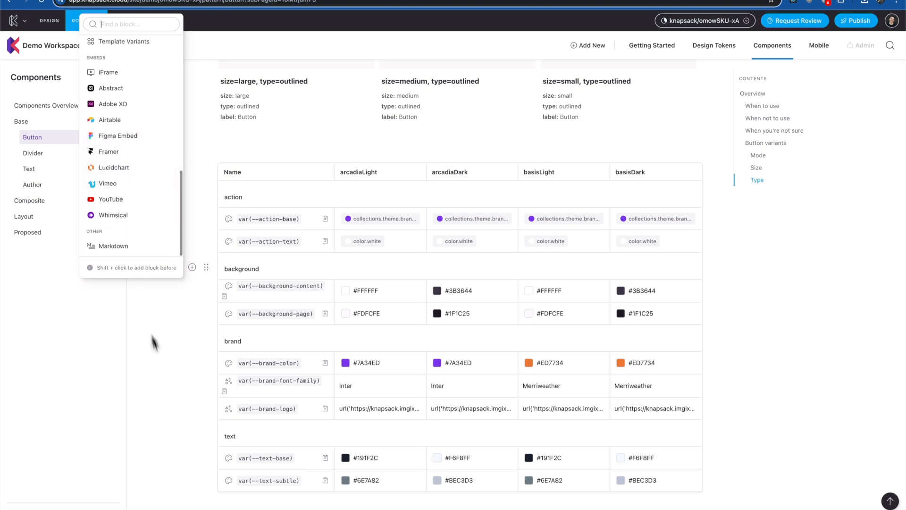
left_click(159, 389)
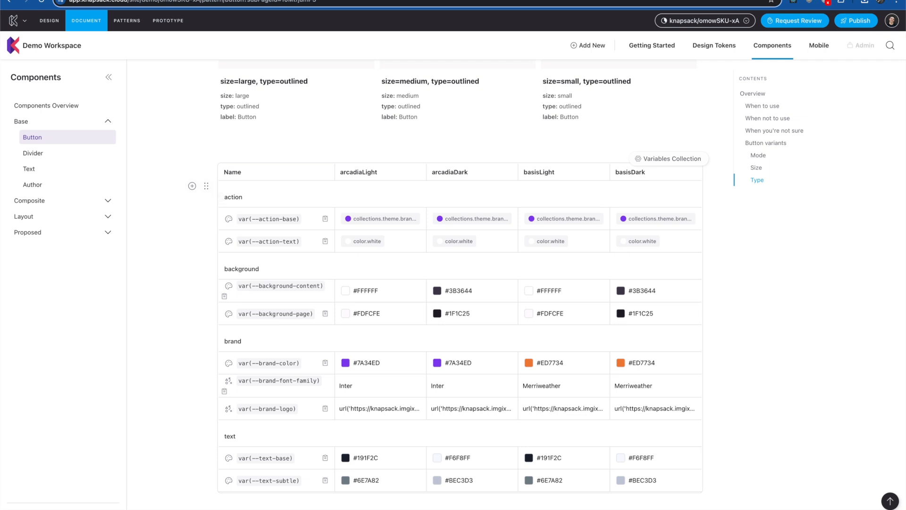
Turn on Show Header for the theme variables block and set its spacing to Medium
left_click(207, 185)
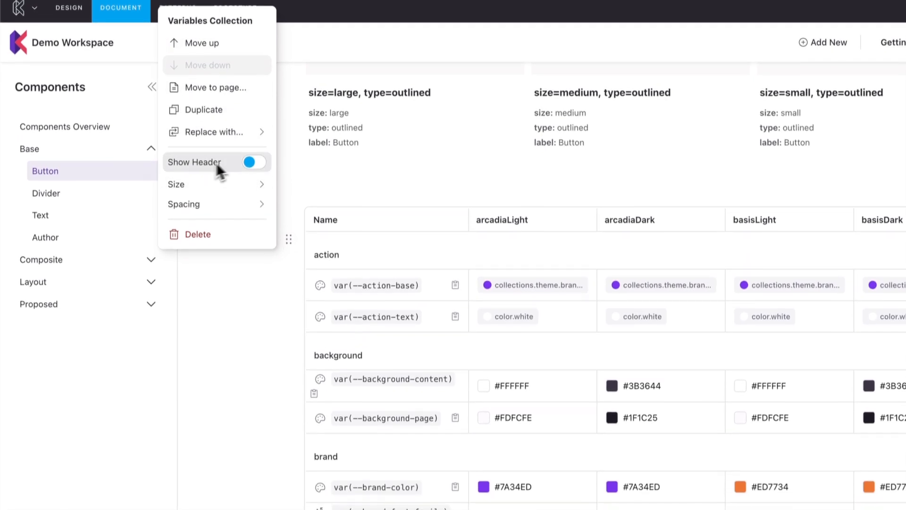
left_click(255, 155)
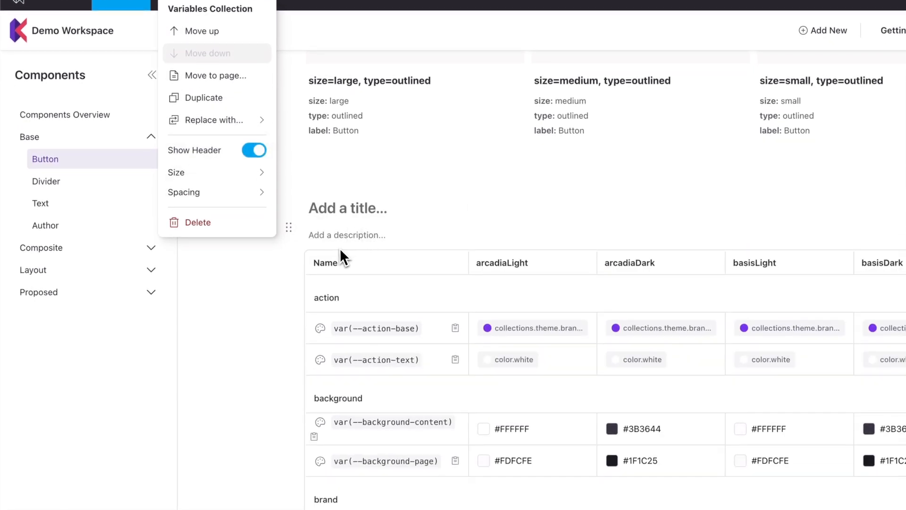
mouse_move(210, 178)
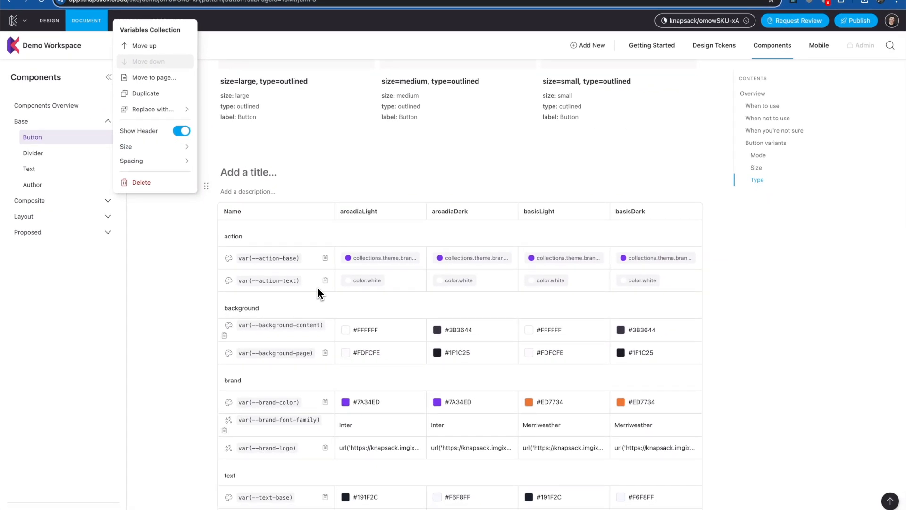
mouse_move(140, 148)
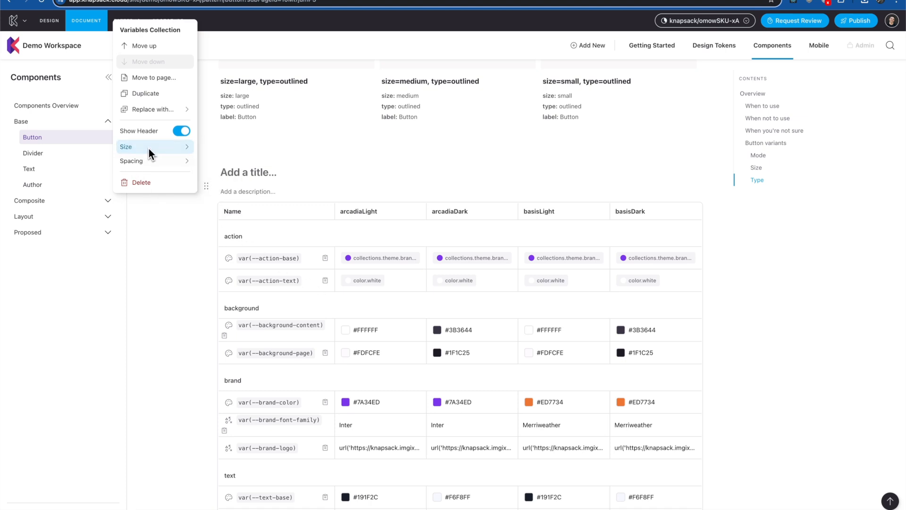
left_click(211, 179)
scroll(327, 278, "down", 2)
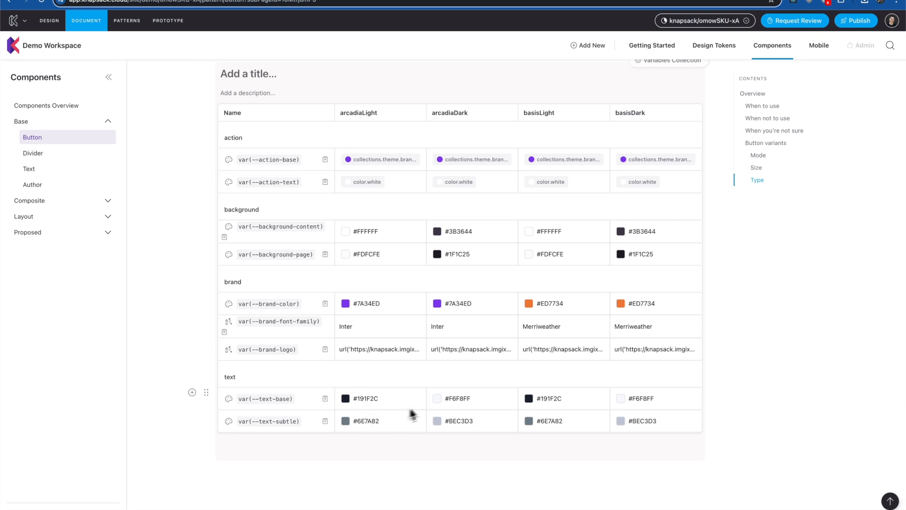